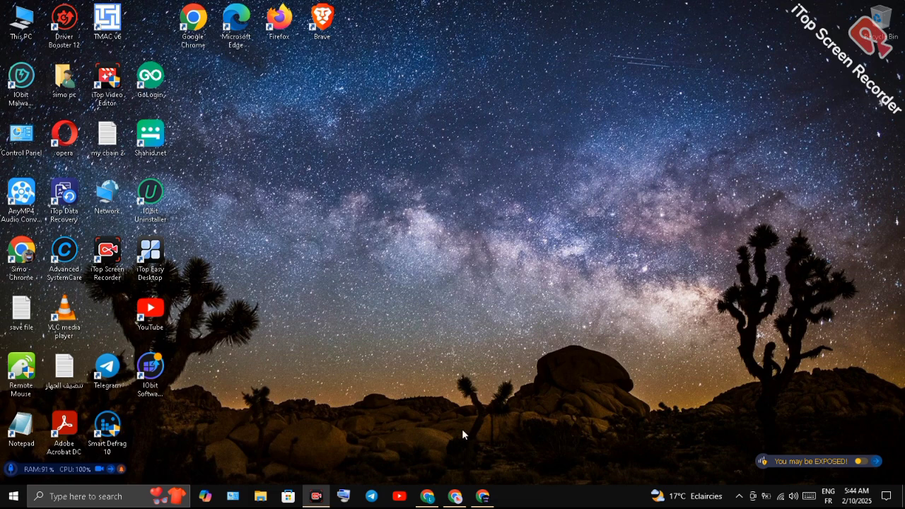
Switch to YouTube Studio in Chrome and open the video "youcut video editor 2025" in the video editor
click(481, 494)
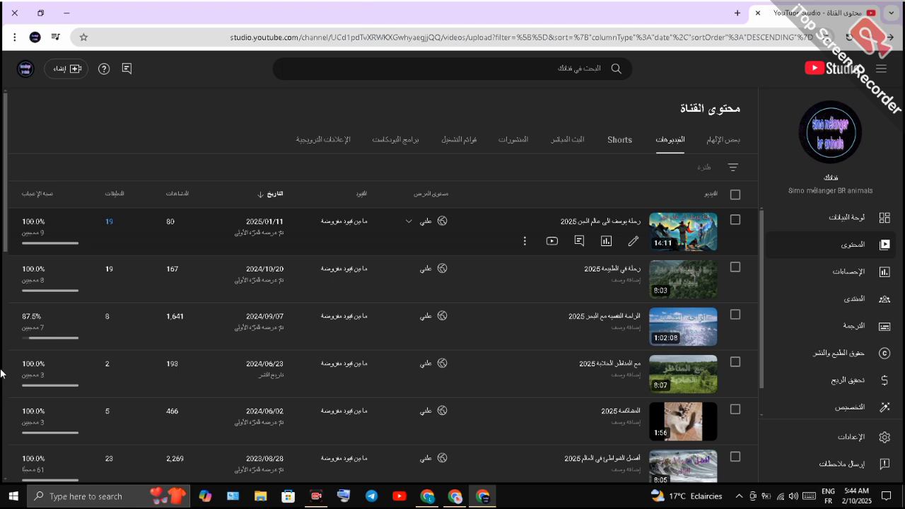
scroll(338, 336, down, 5)
scroll(338, 337, down, 1)
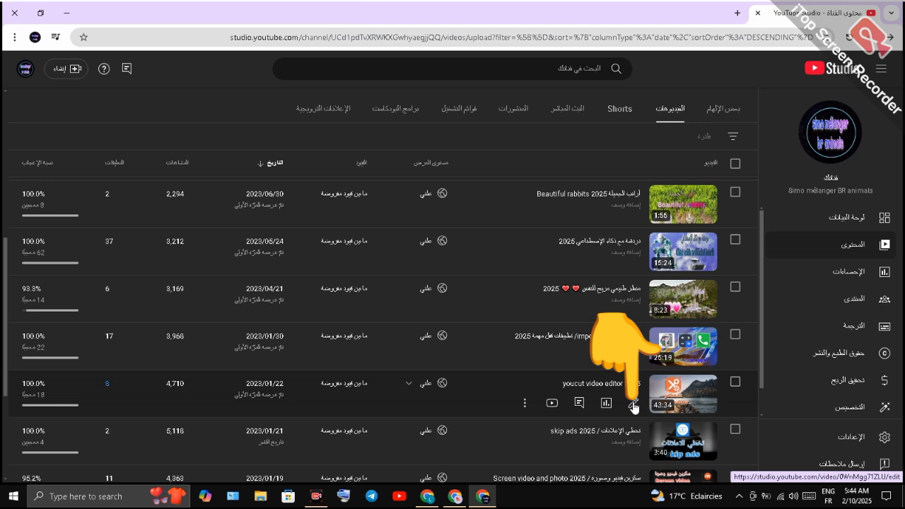
click(634, 405)
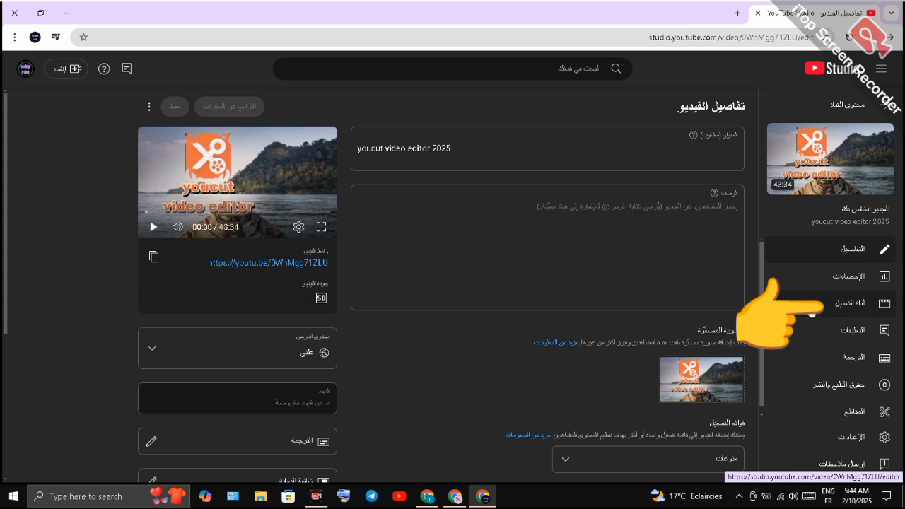
click(813, 311)
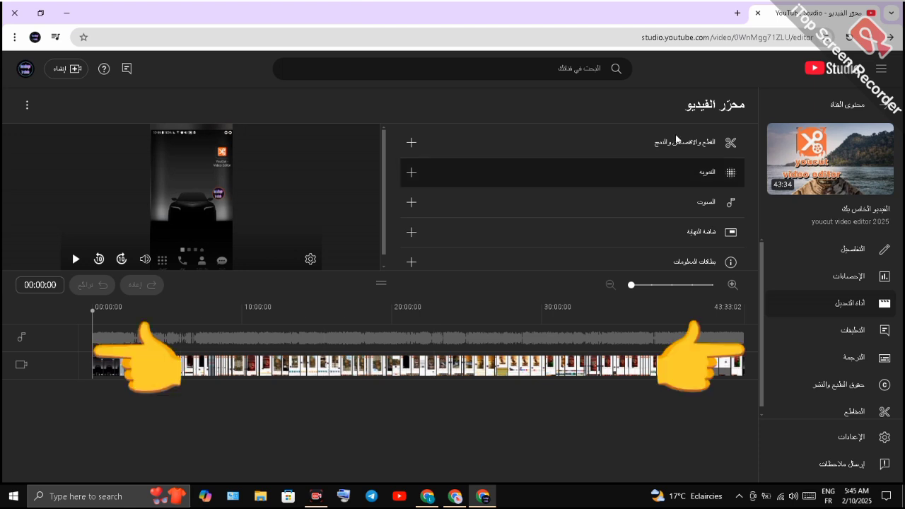
Start trimming the video and add a new cut spanning 02:43:02 to 06:49:27
click(719, 151)
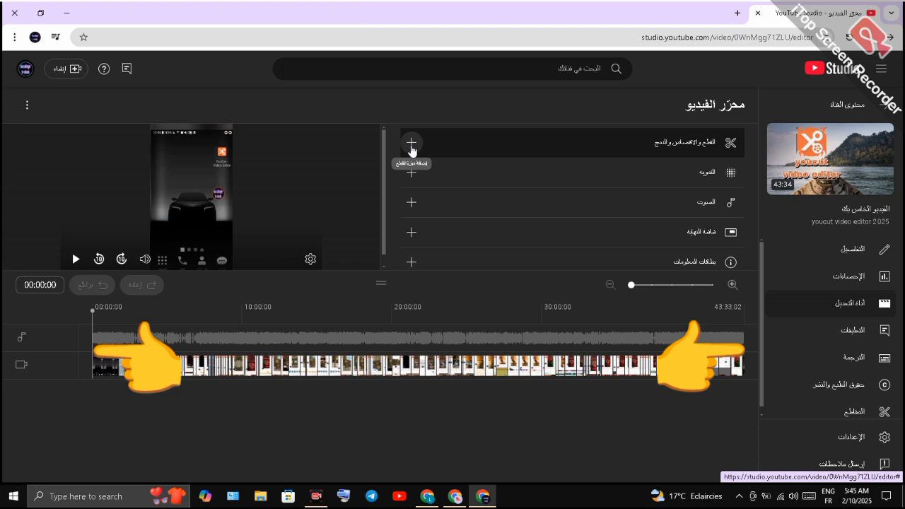
click(412, 145)
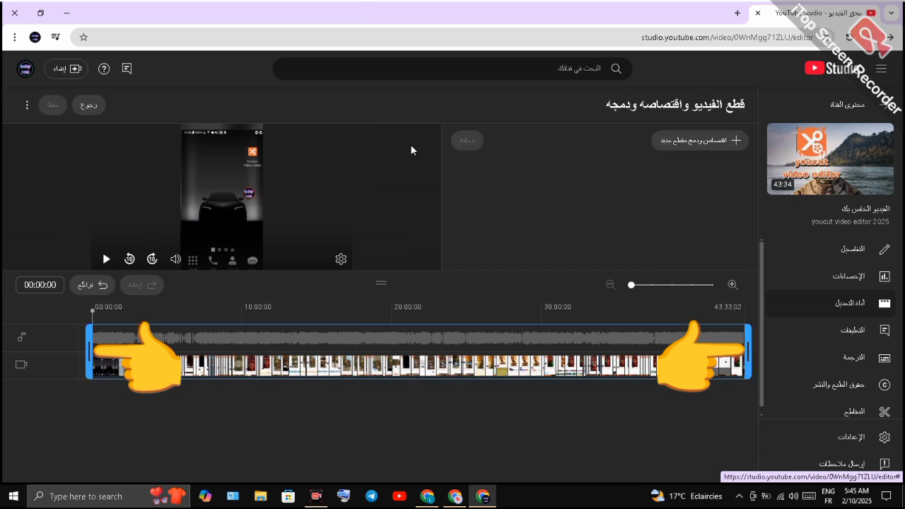
click(707, 140)
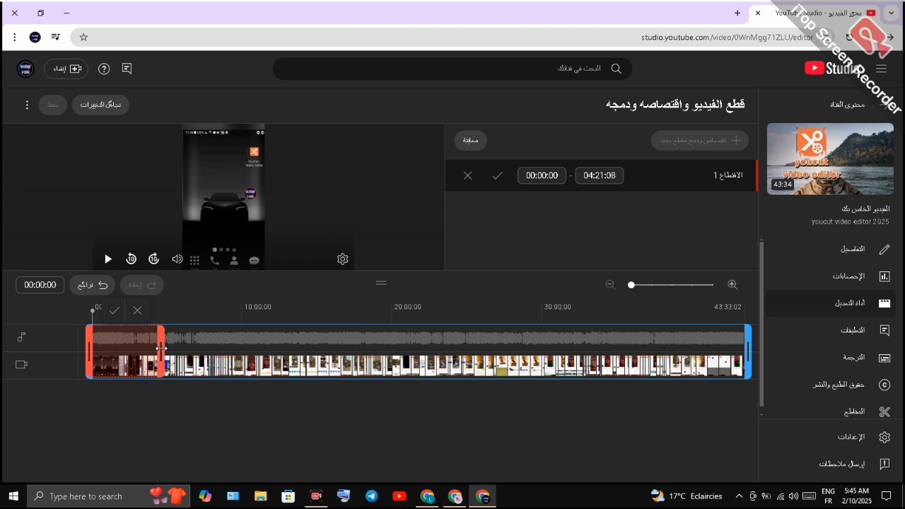
drag(162, 348, 166, 348)
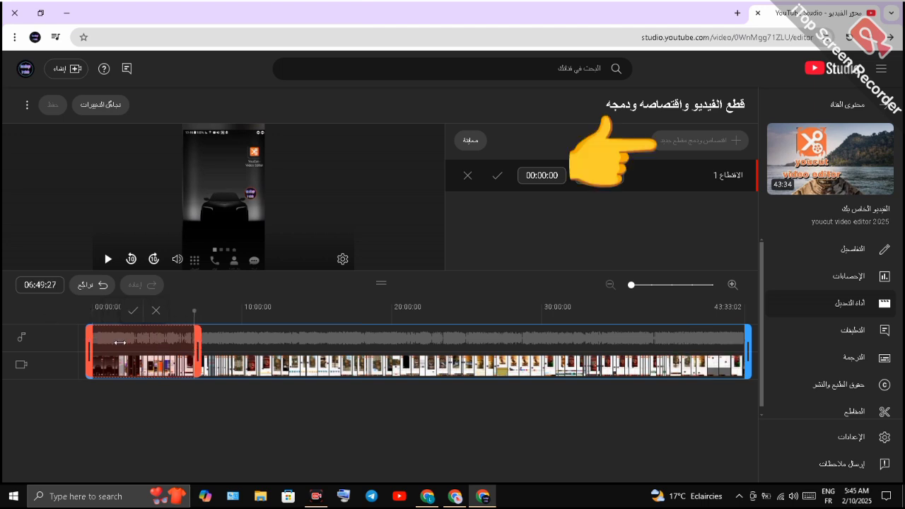
drag(121, 342, 129, 319)
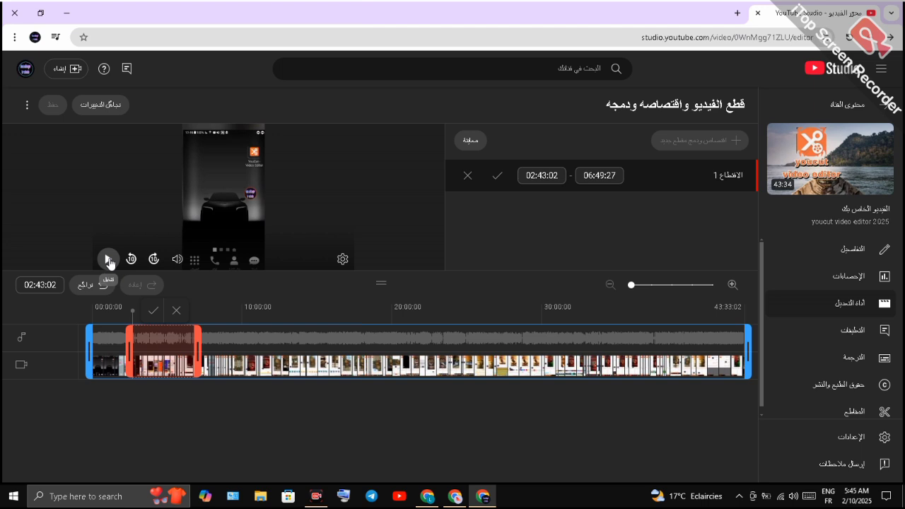
Play the footage around the cut and move the cut's start earlier to 01:18:25
click(108, 259)
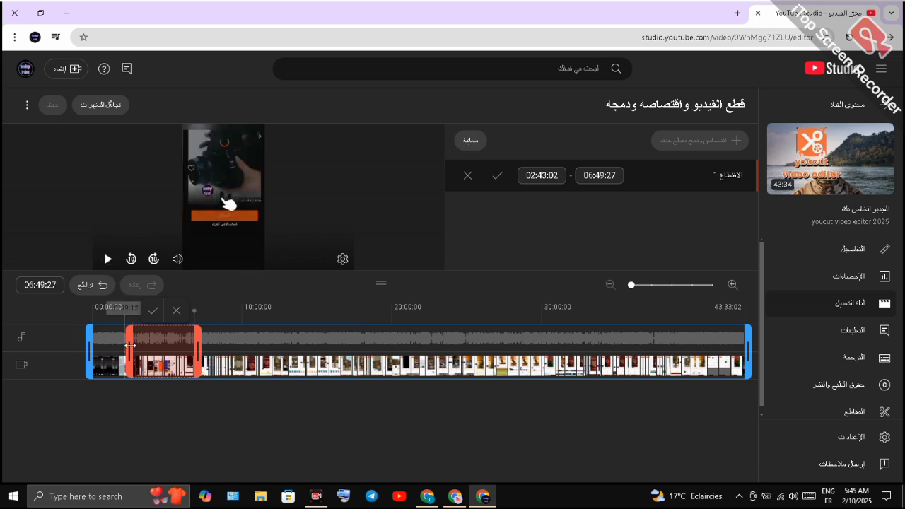
drag(126, 345, 122, 343)
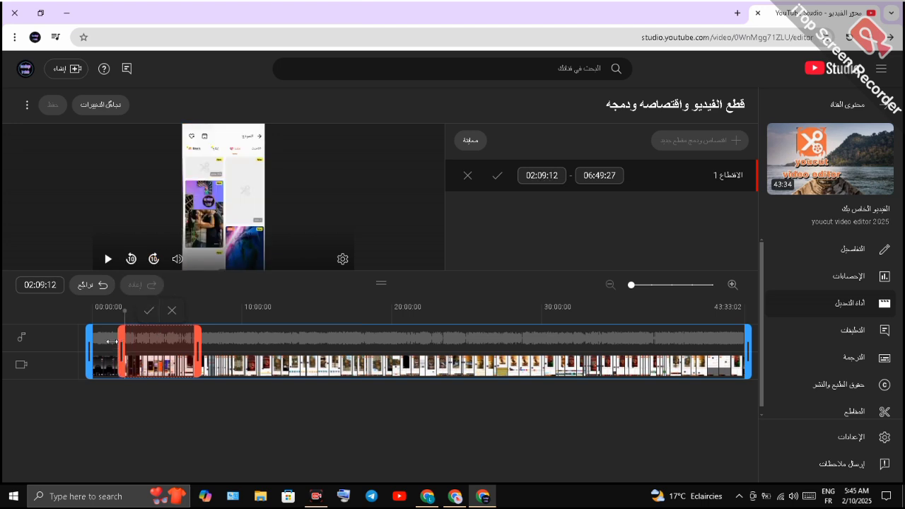
drag(111, 342, 111, 343)
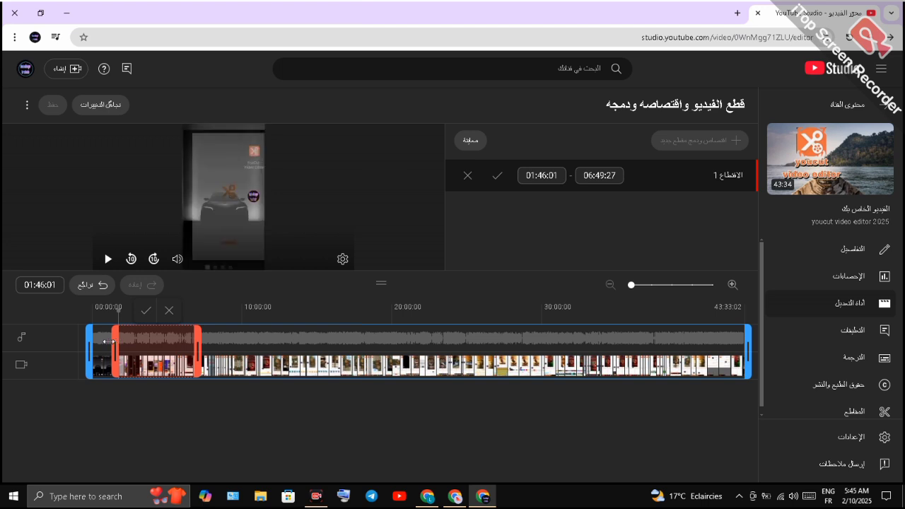
drag(108, 342, 108, 342)
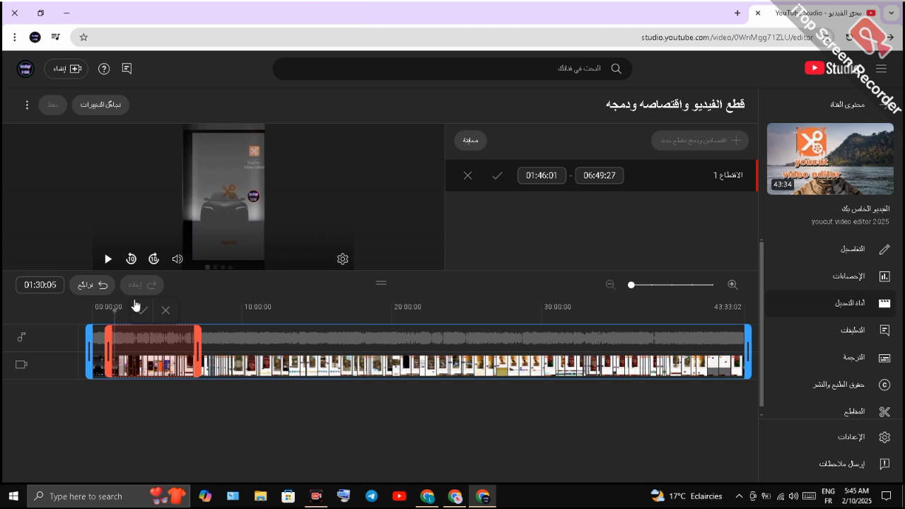
drag(110, 333, 108, 332)
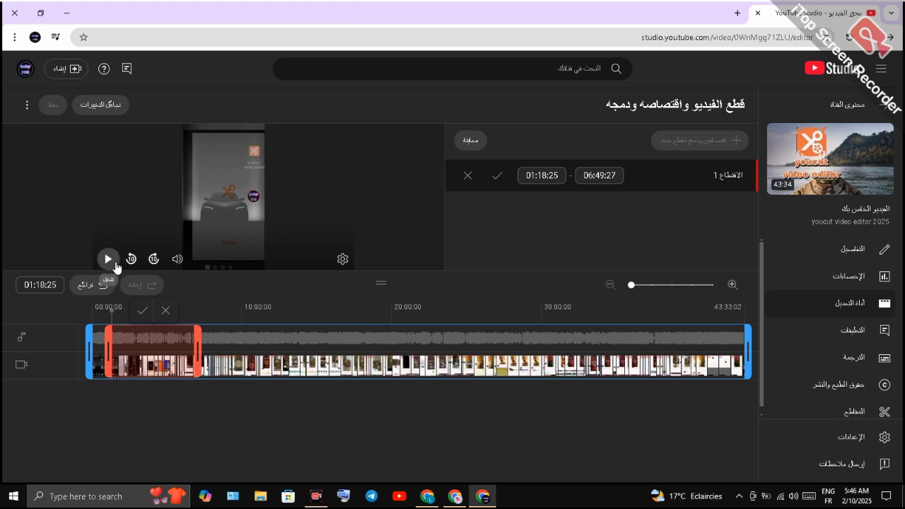
click(116, 265)
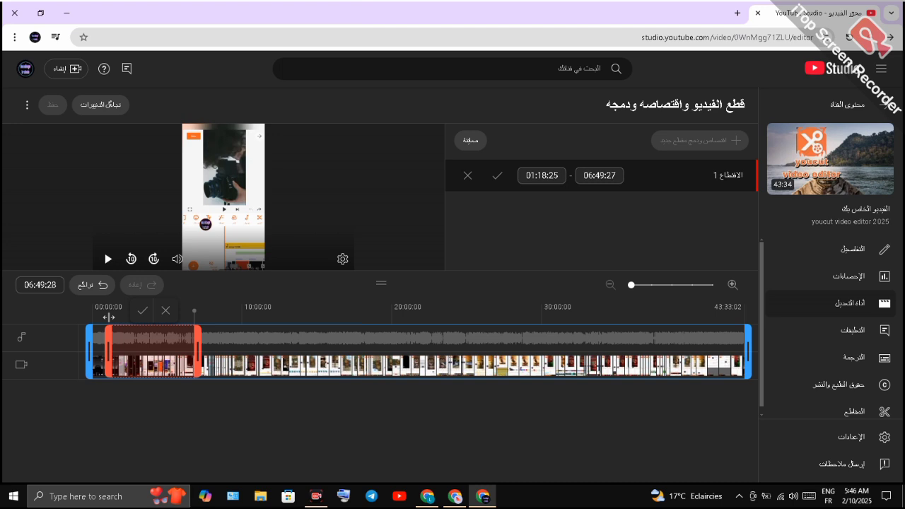
Play the footage ahead of the cut and shift the cut's start to 01:36:25
click(106, 318)
click(107, 260)
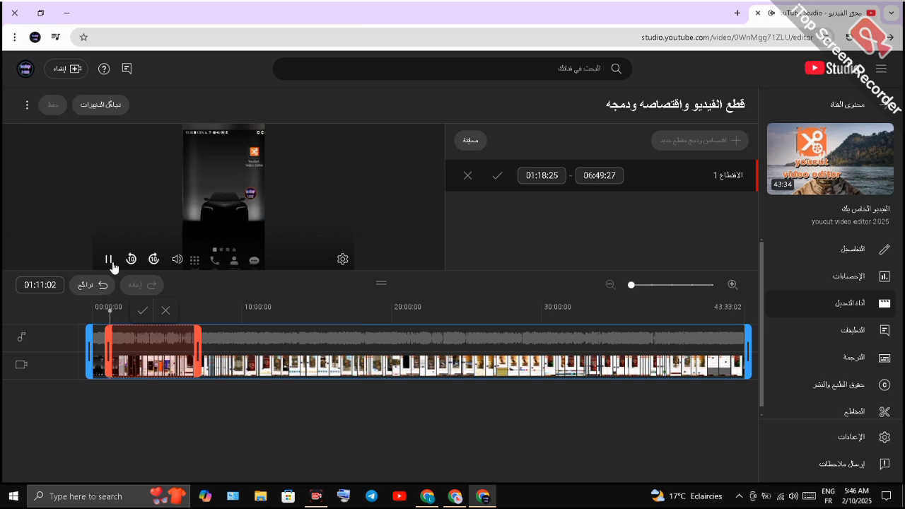
click(90, 313)
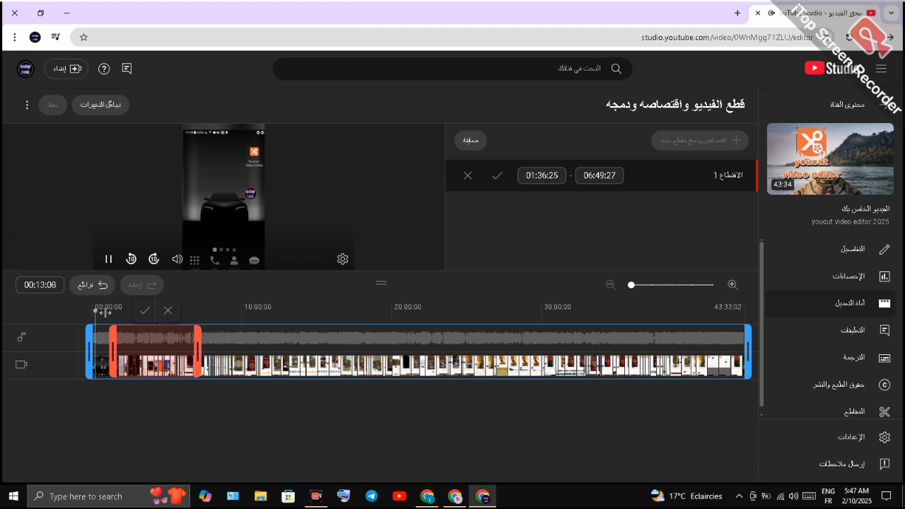
drag(105, 313, 107, 313)
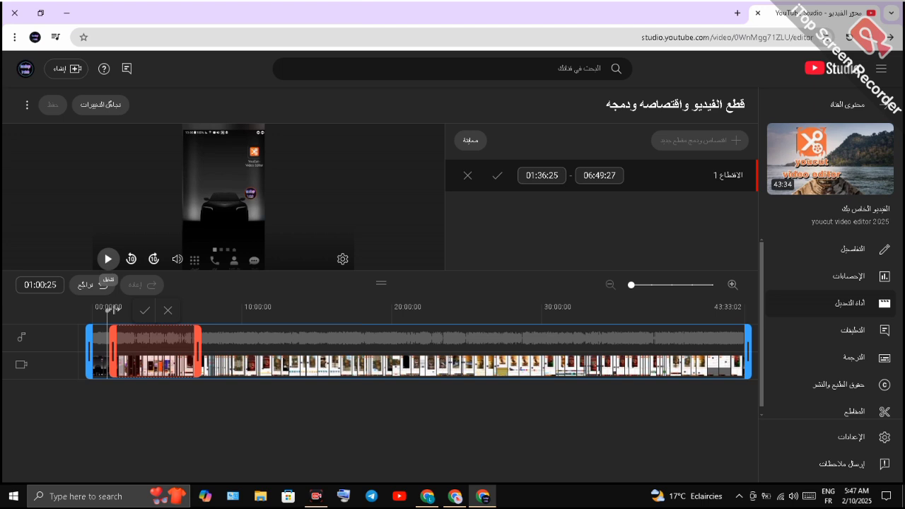
Set the cut's start to 02:15:03, playing the footage before it to find the right point
drag(113, 352, 126, 351)
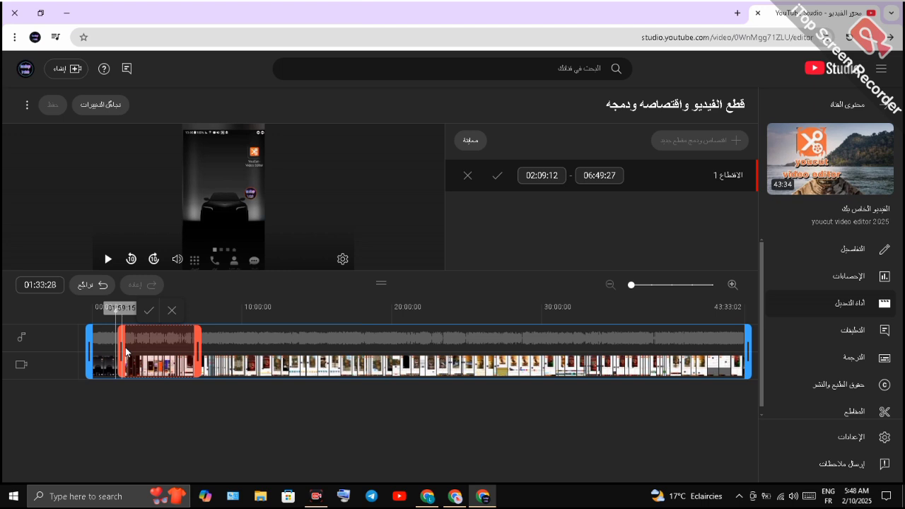
key(space)
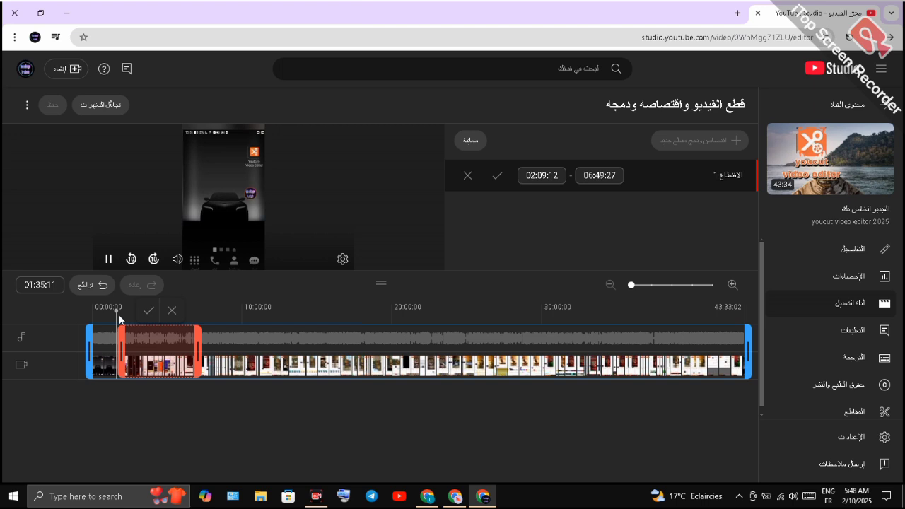
drag(122, 332, 126, 332)
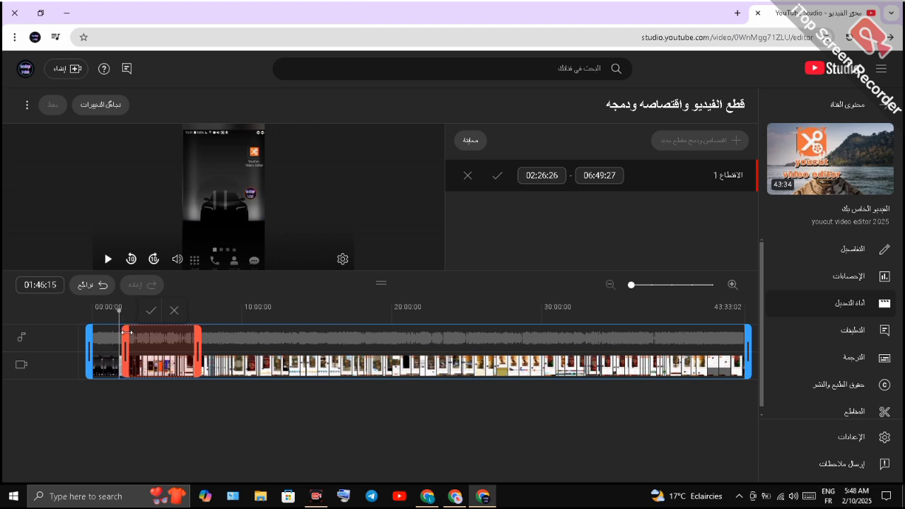
click(109, 259)
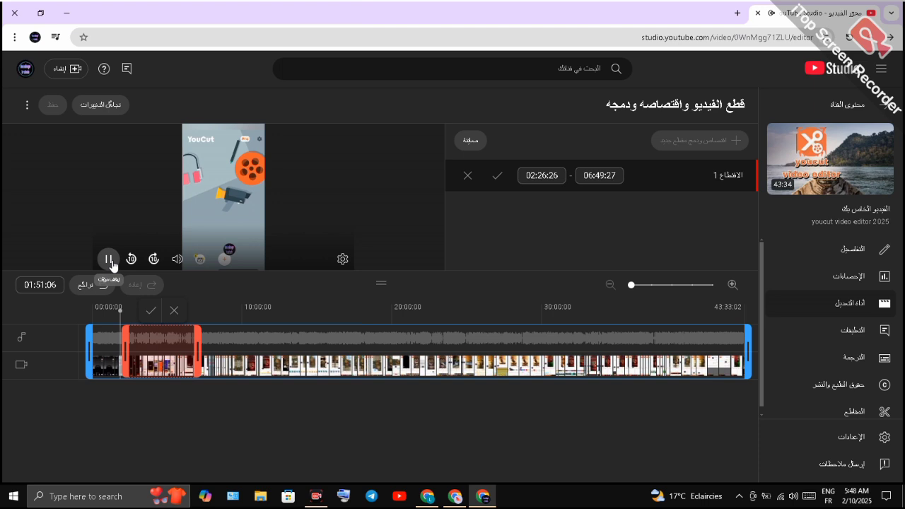
click(109, 261)
drag(123, 335, 120, 334)
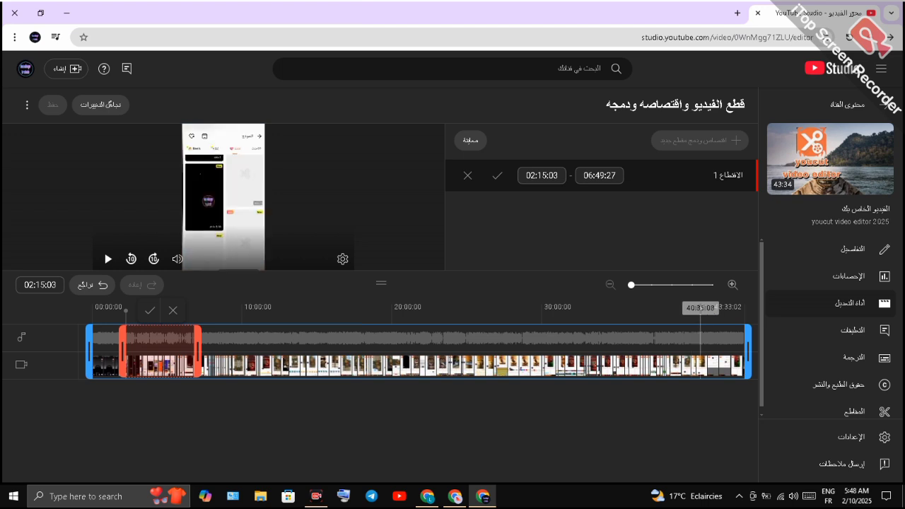
Extend the cut's end to 40:21:08 and play the video from that point
click(700, 312)
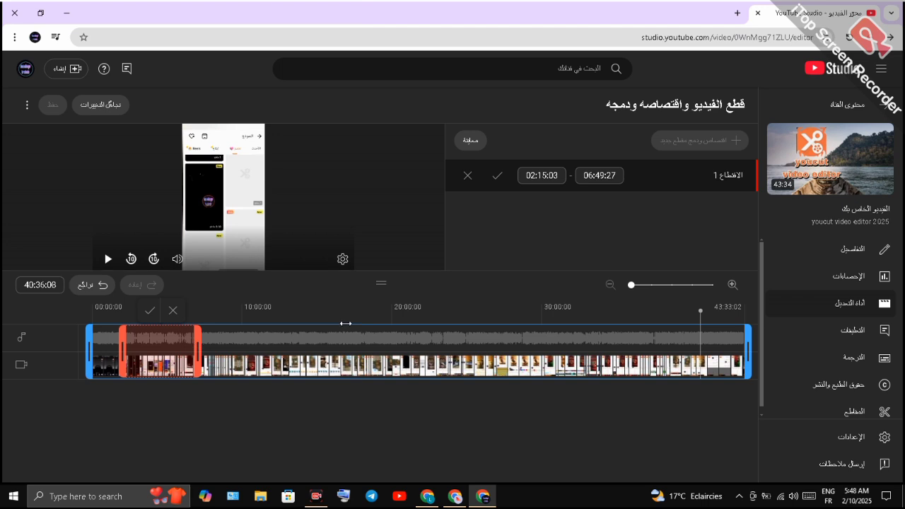
drag(346, 323, 701, 332)
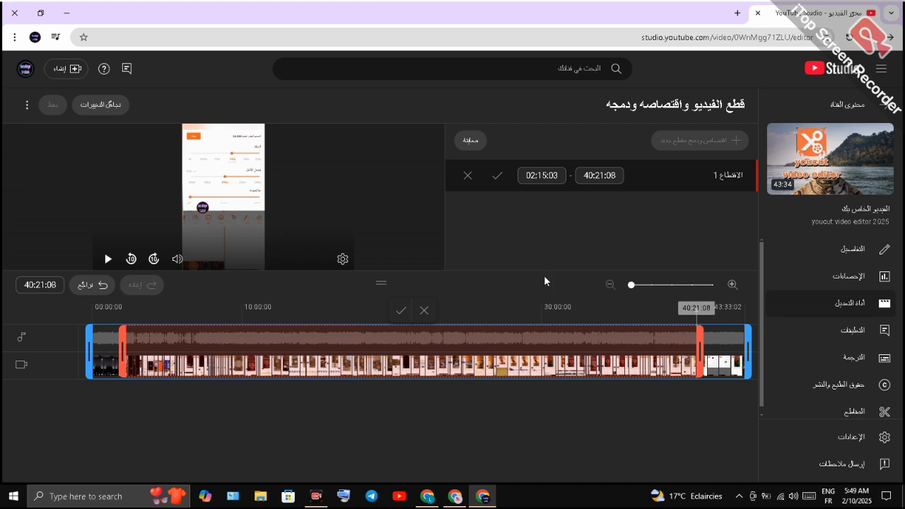
click(106, 260)
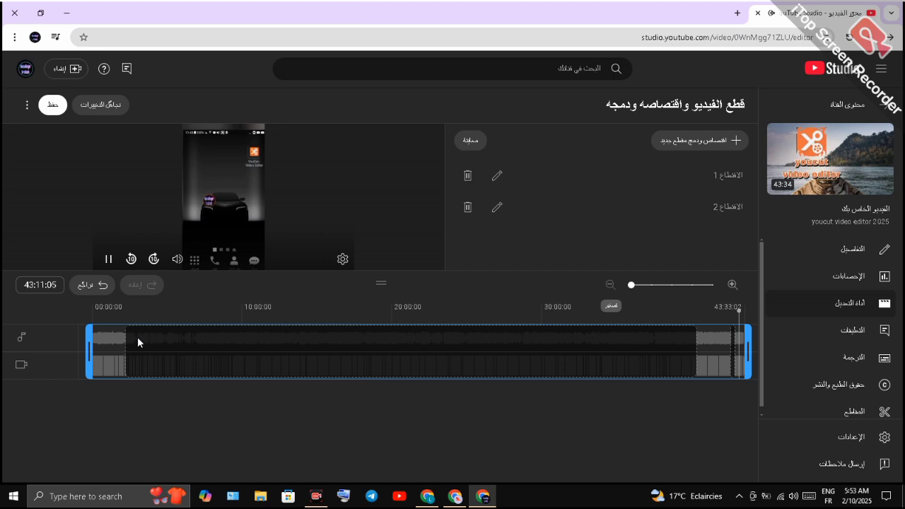
Save the cuts to the video, confirm the changes, and minimize the browser window
mouse_move(241, 335)
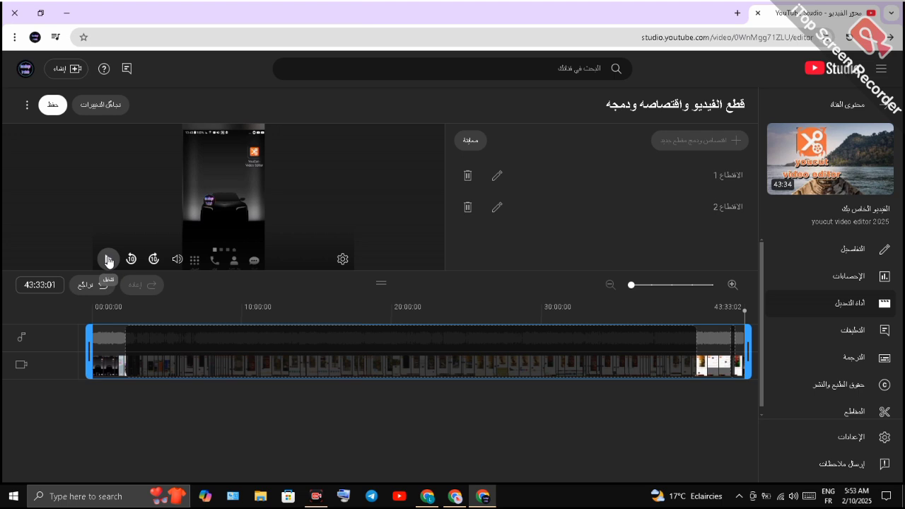
click(27, 104)
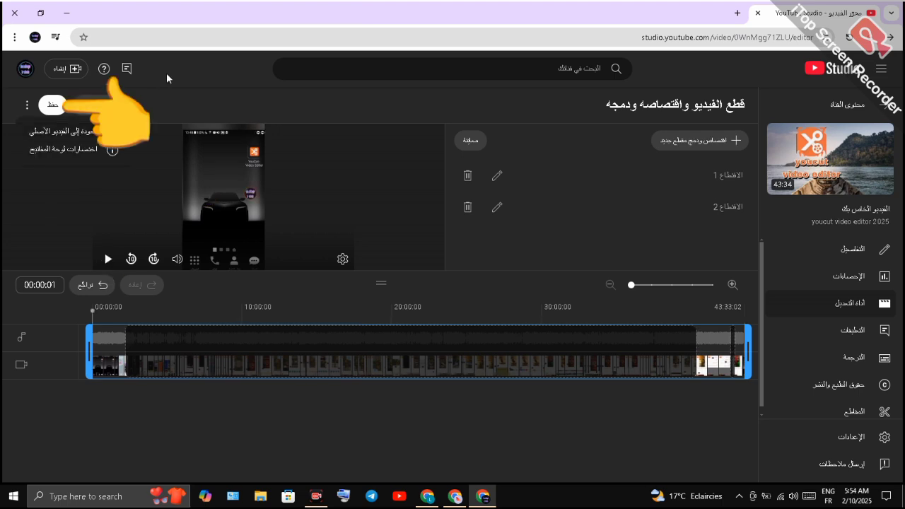
click(55, 106)
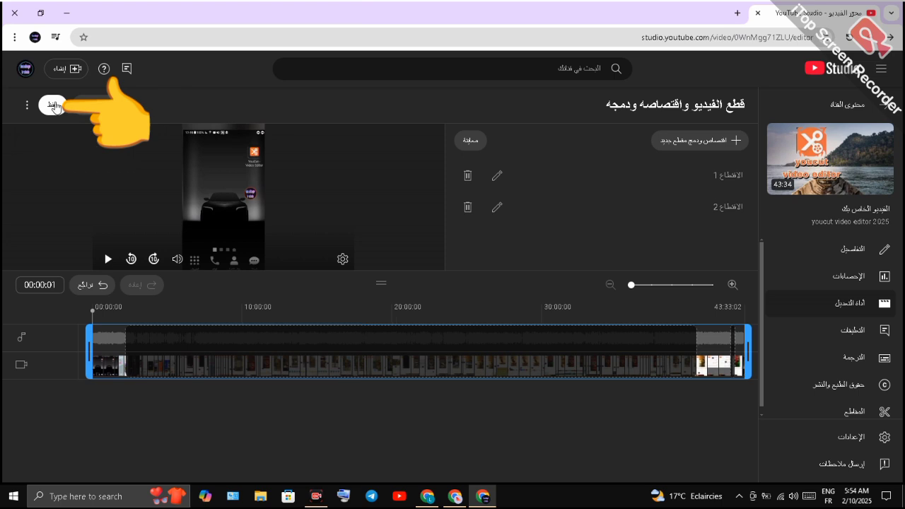
click(54, 106)
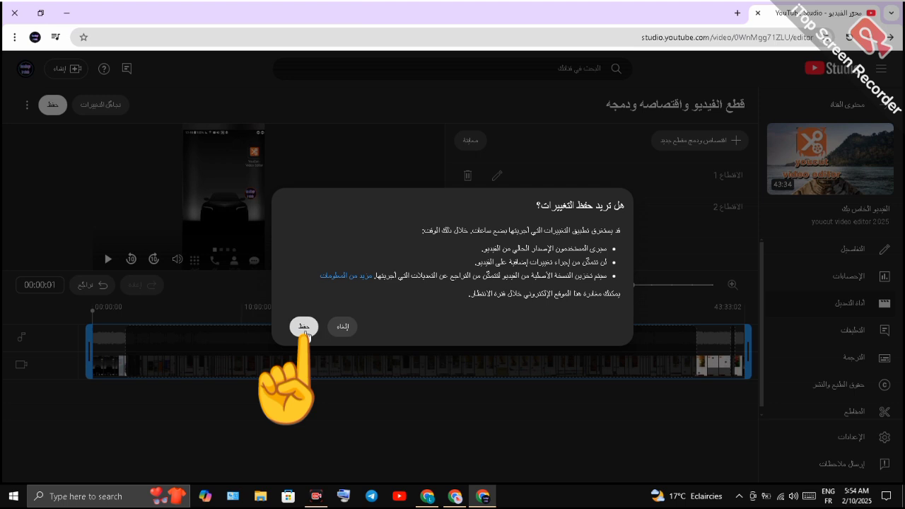
click(304, 327)
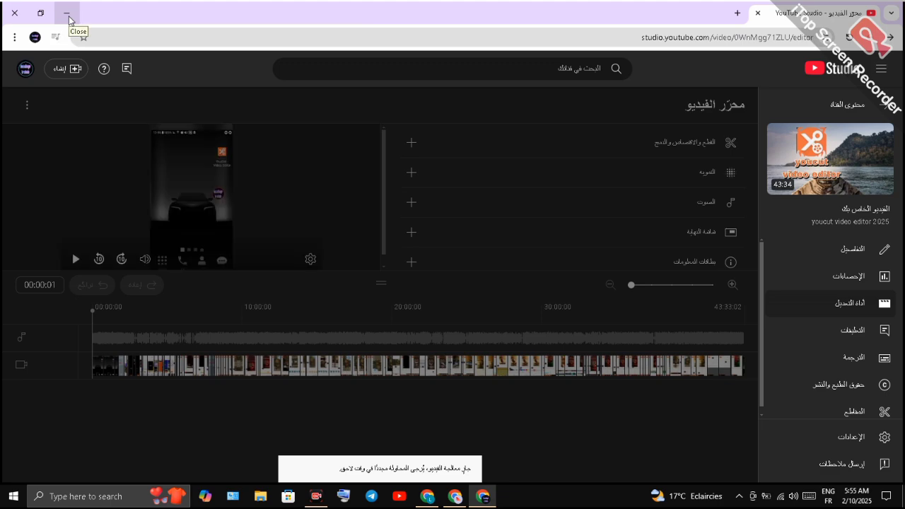
click(69, 17)
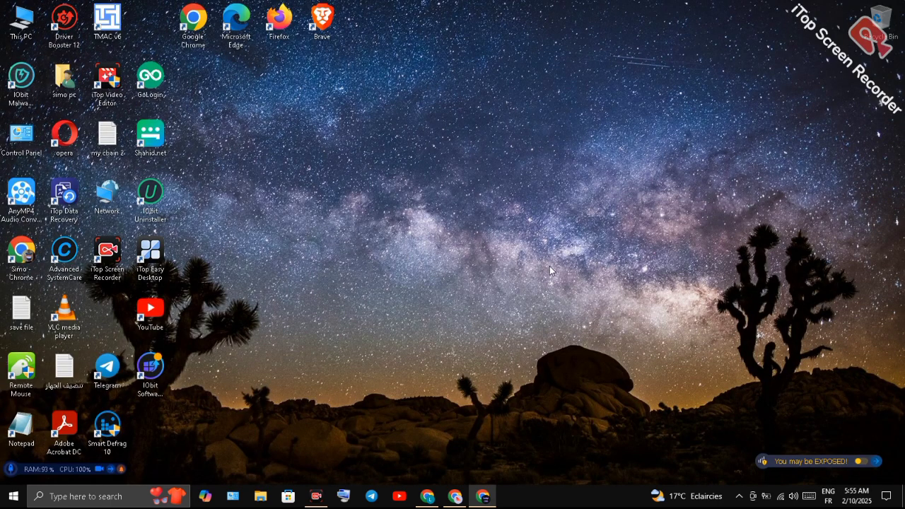